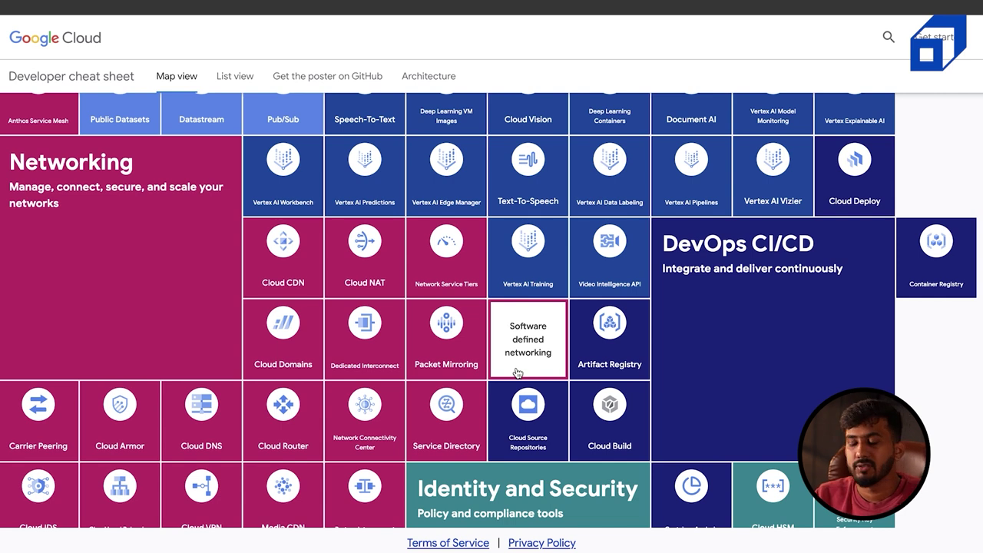
# Examine the Networking, DevOps CI/CD, and Identity and Security products on the Developer cheat sheet map.
pyautogui.scroll(-2, 518, 374)
pyautogui.scroll(1, 742, 247)
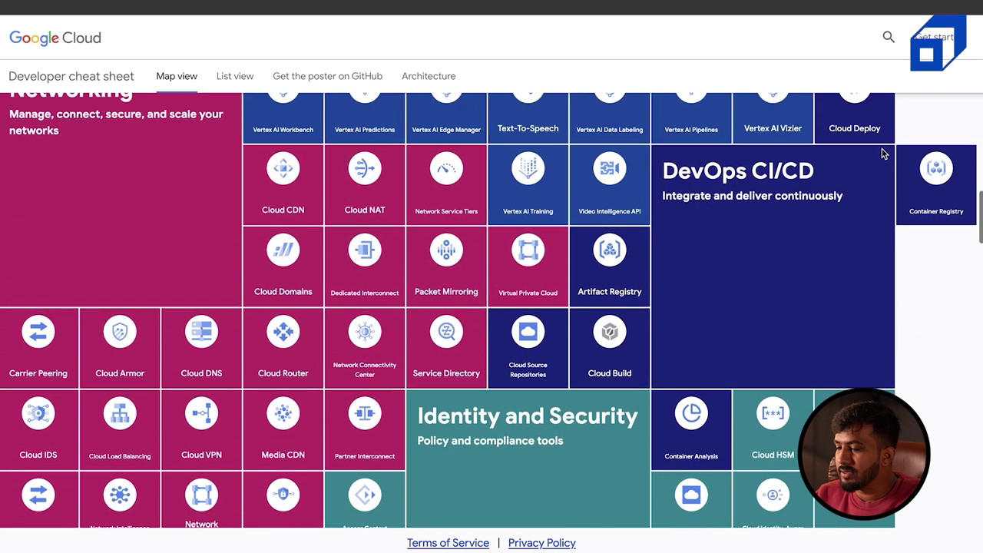
pyautogui.scroll(-1, 742, 248)
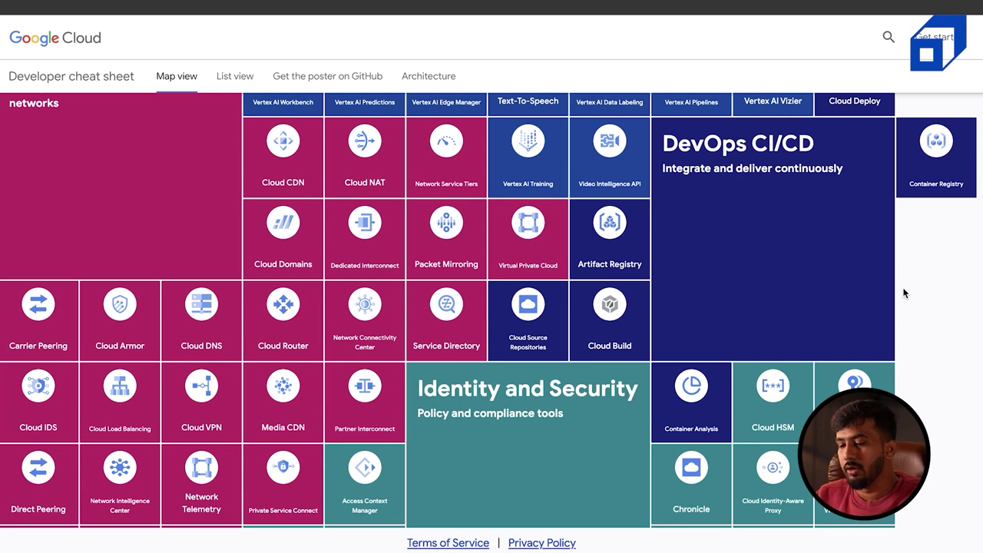
pyautogui.scroll(-3, 903, 290)
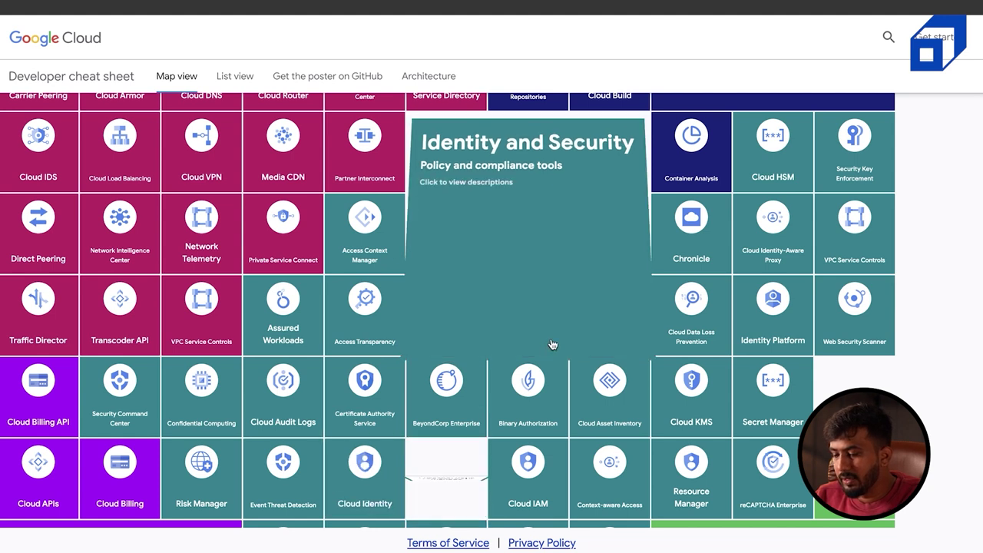
pyautogui.rightClick(520, 500)
pyautogui.click(508, 496)
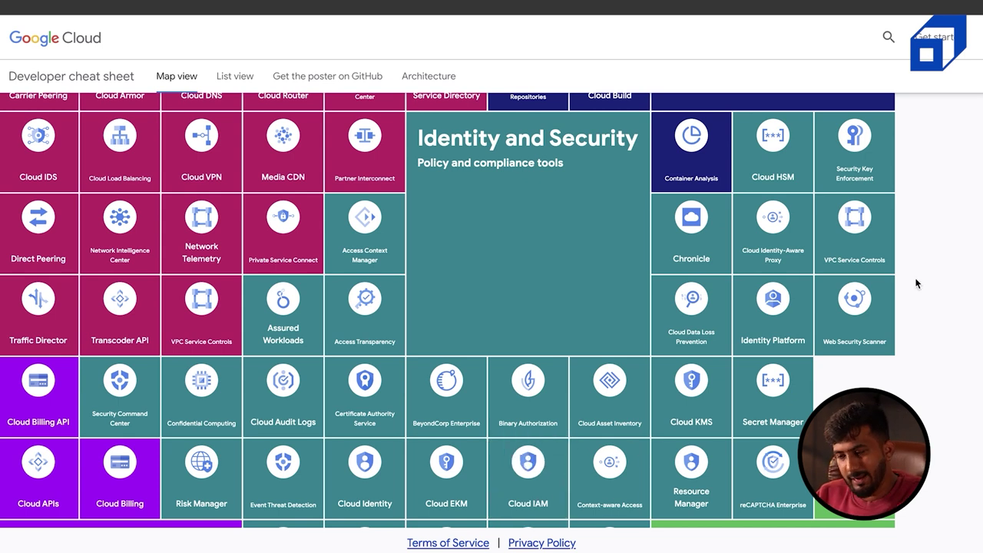
pyautogui.scroll(-1, 915, 283)
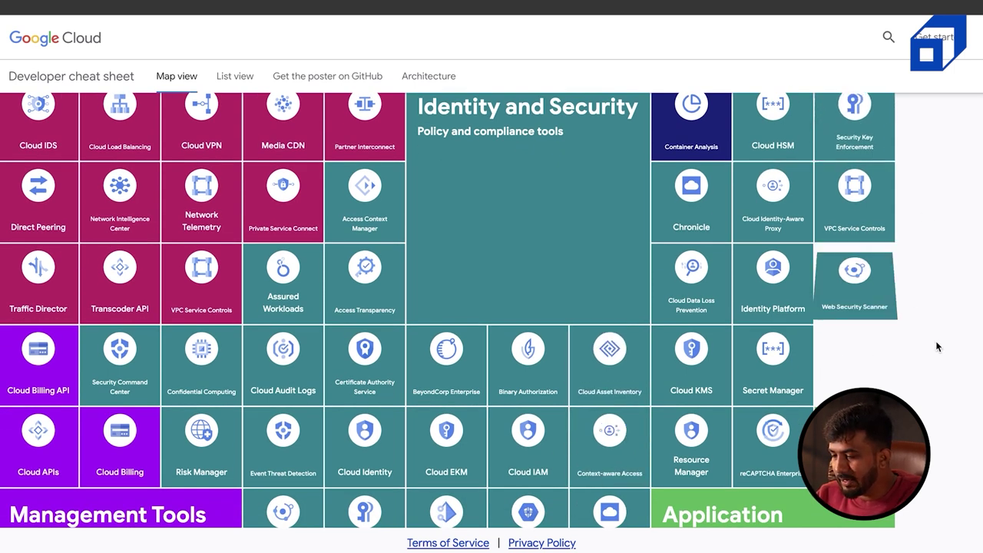
pyautogui.scroll(-1, 938, 348)
pyautogui.scroll(-1, 937, 348)
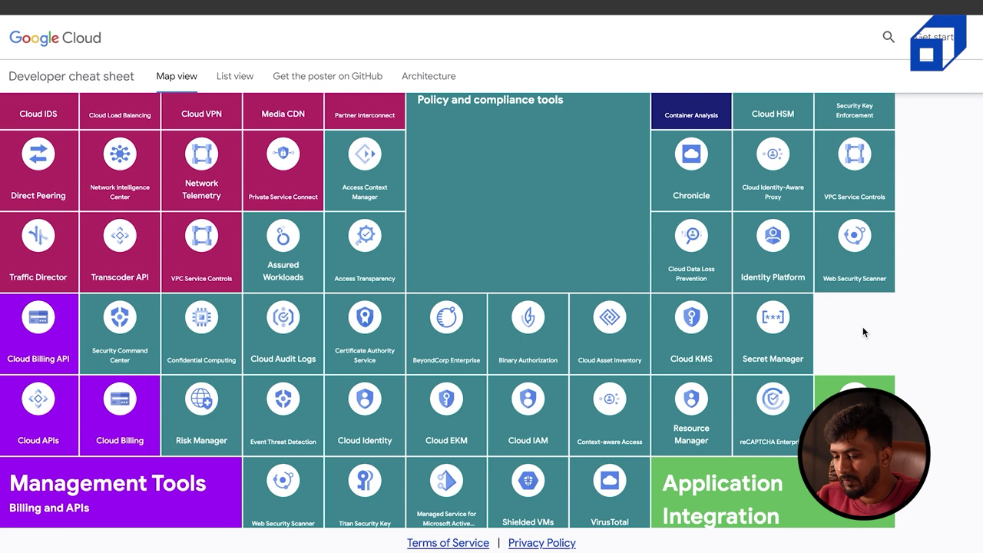
# Examine the Management Tools, Application Integration, Gaming, Mobile (Firebase) and Google Workspace categories on the product map.
pyautogui.scroll(-4, 862, 332)
pyautogui.scroll(-1, 863, 332)
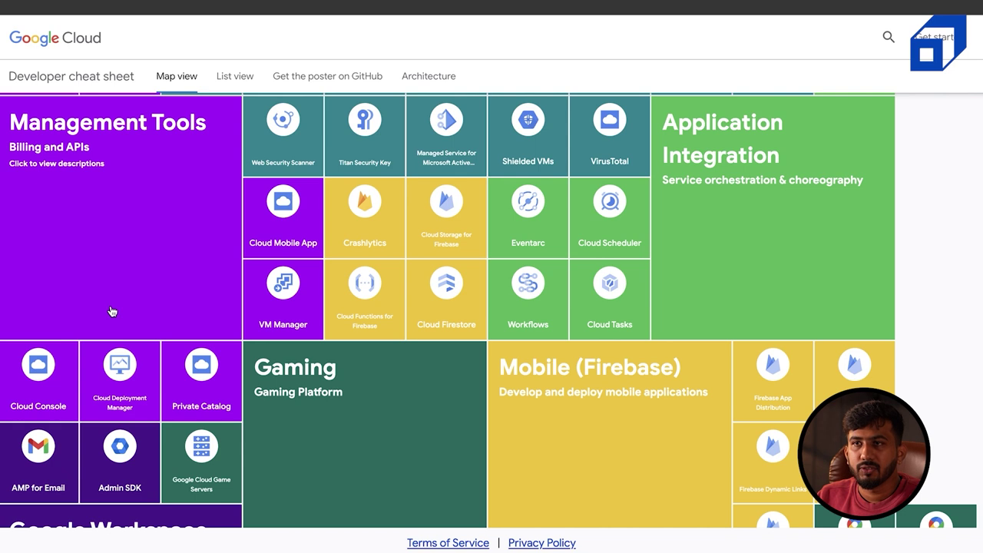
pyautogui.scroll(2, 112, 311)
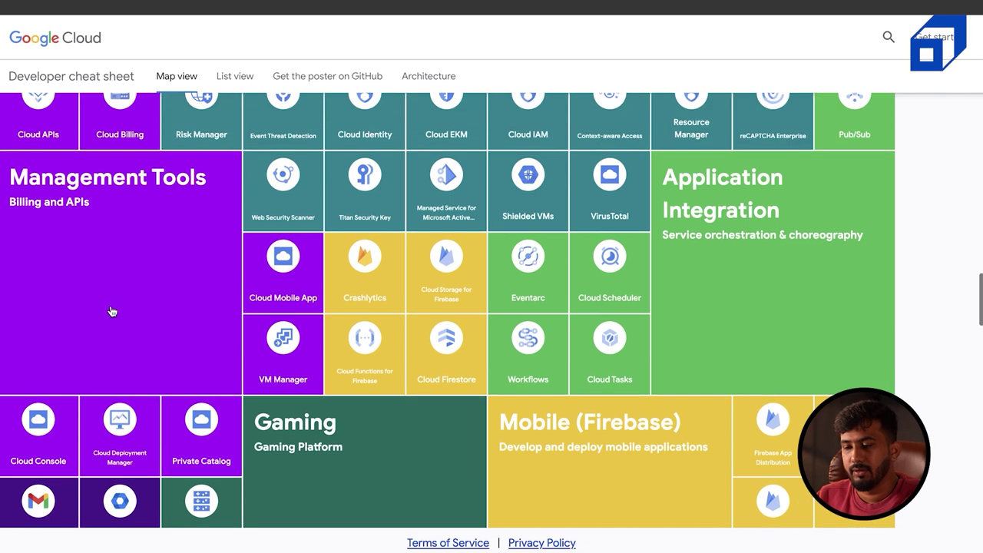
pyautogui.moveTo(135, 178)
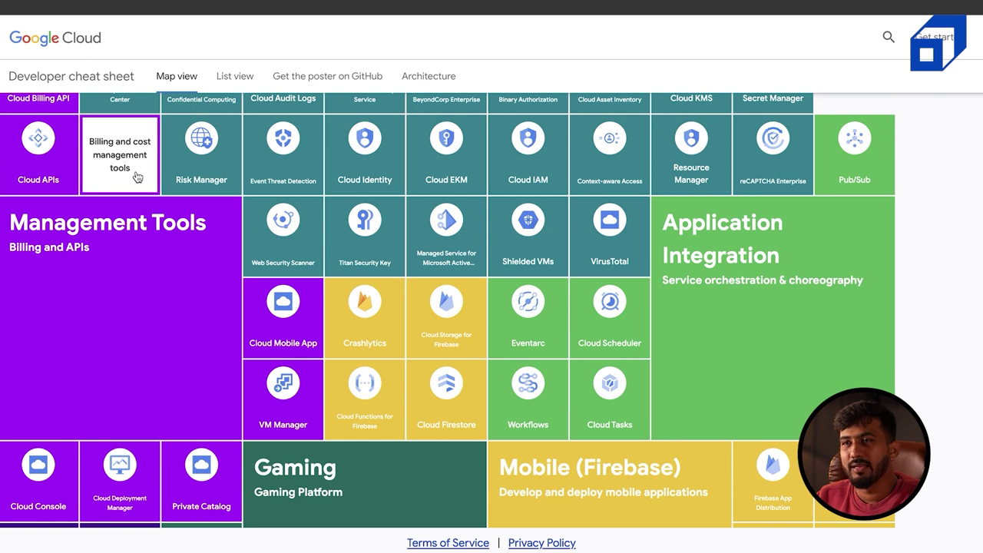
pyautogui.scroll(-3, 602, 359)
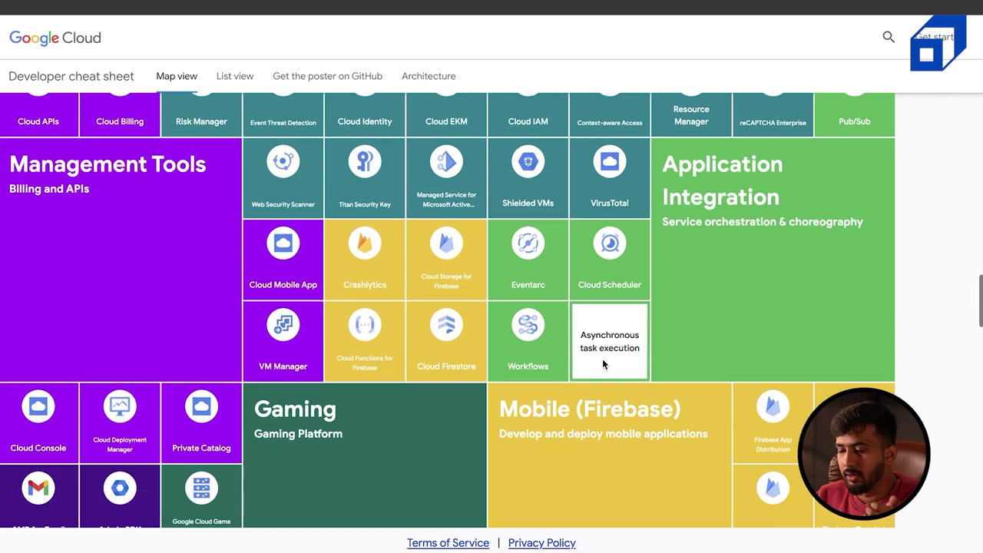
pyautogui.scroll(-2, 475, 380)
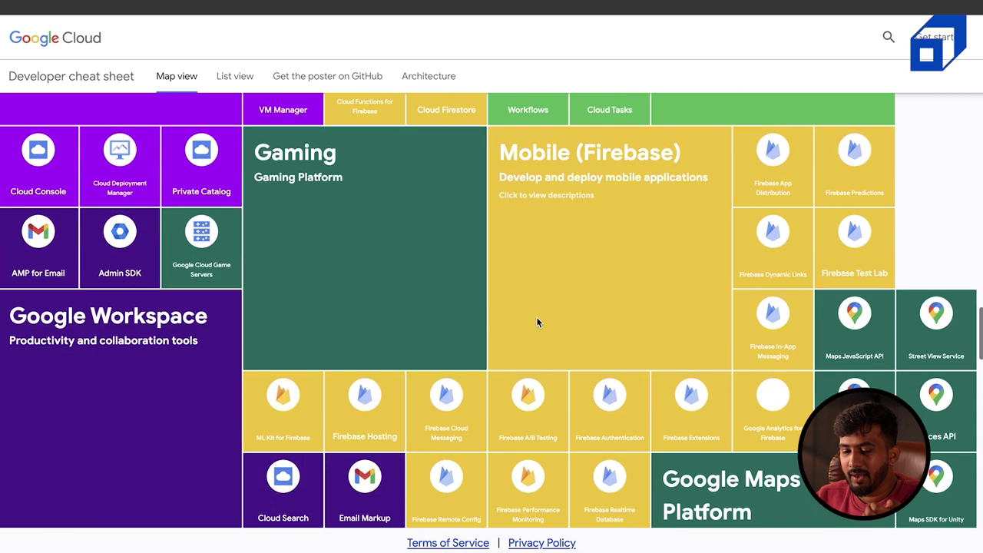
pyautogui.scroll(-1, 334, 210)
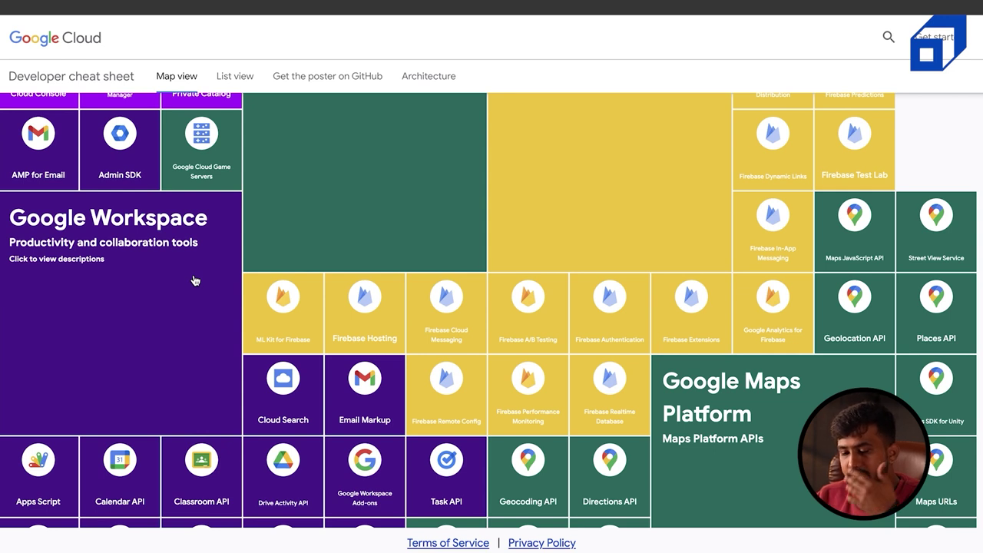
pyautogui.scroll(-1, 195, 281)
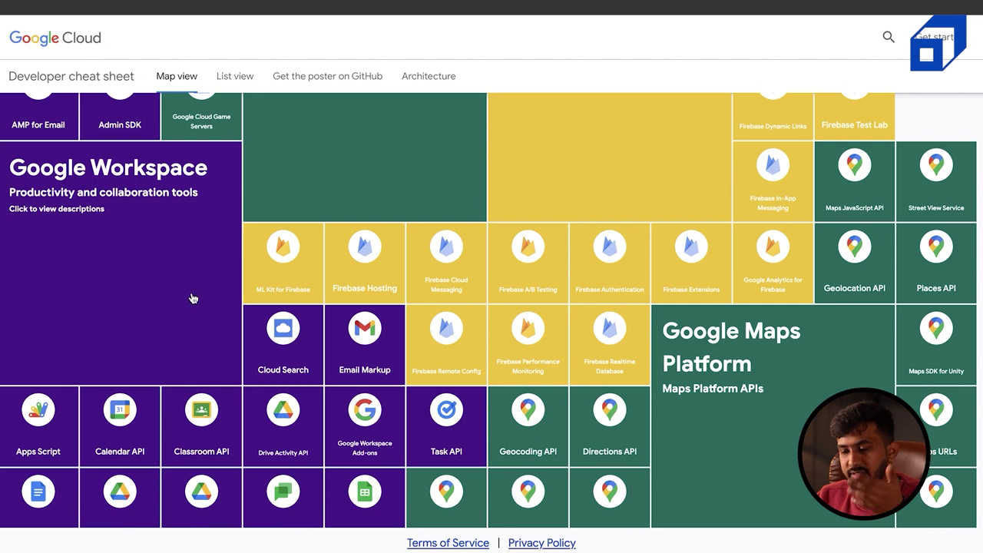
# Examine the remaining categories on the product map, from Google Maps Platform and Hybrid and Multi-cloud to Retail and Migration to Google Cloud.
pyautogui.scroll(-3, 193, 298)
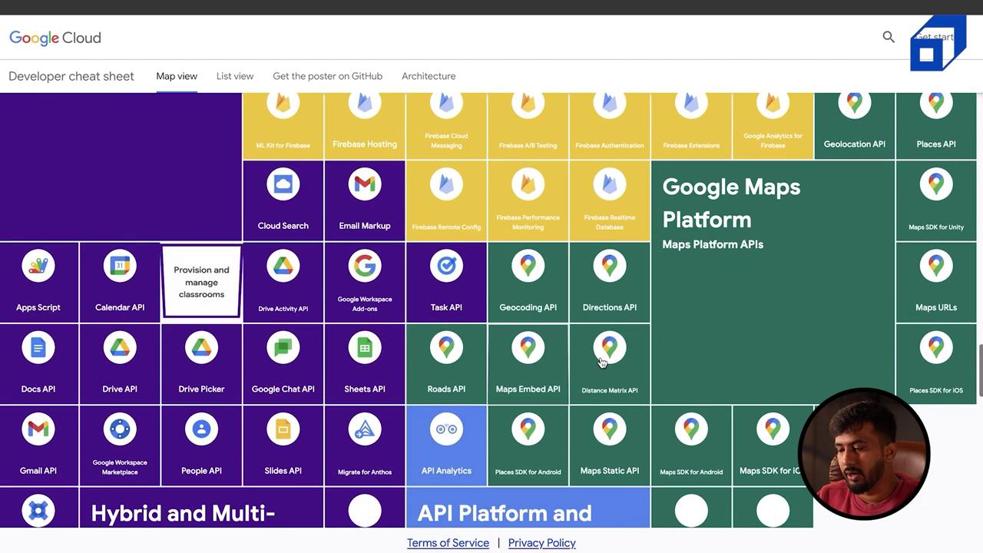
pyautogui.scroll(-13, 601, 362)
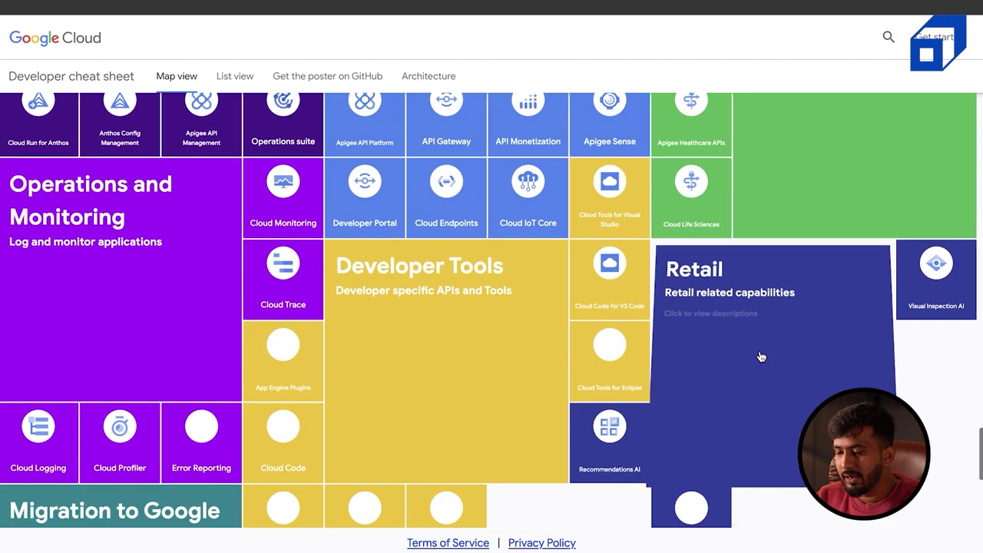
pyautogui.scroll(-3, 152, 290)
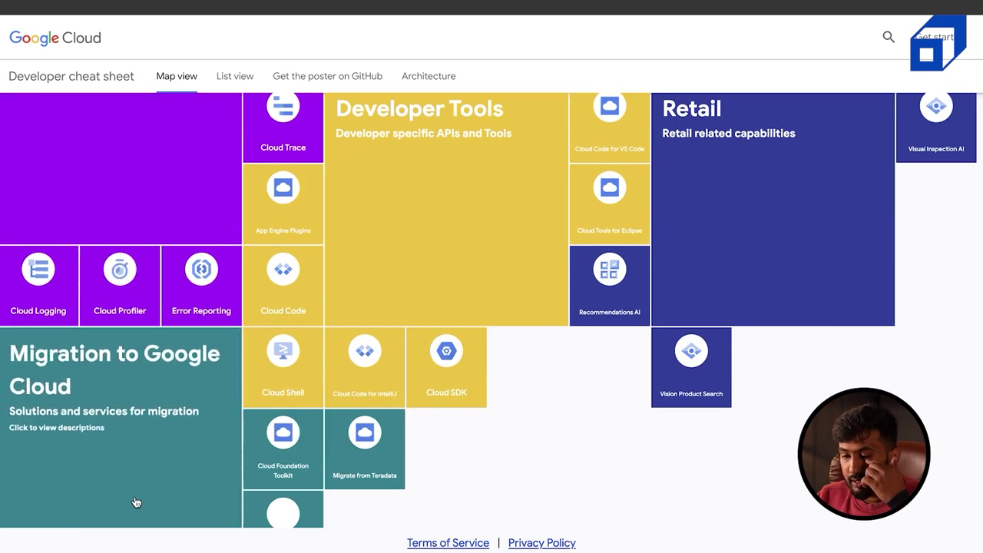
pyautogui.scroll(4, 136, 503)
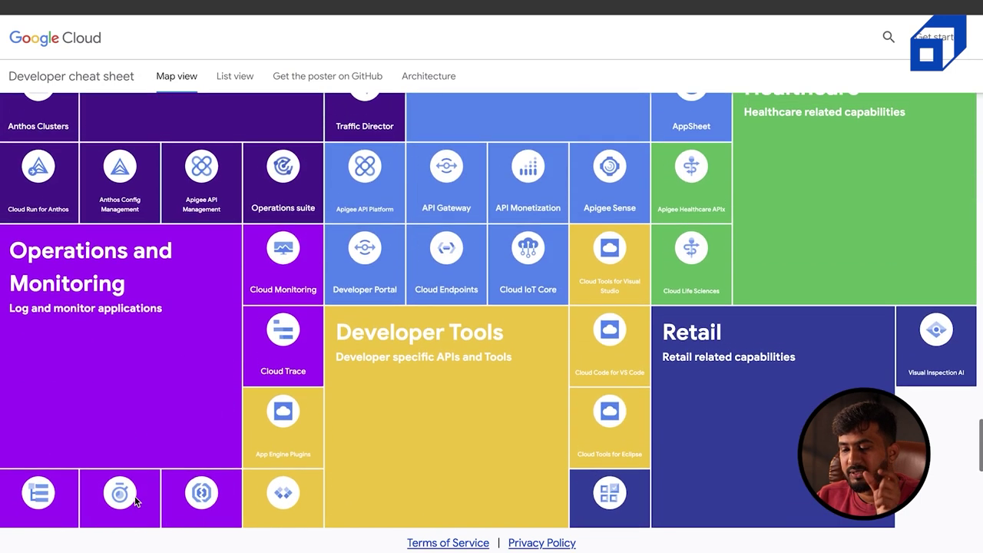
pyautogui.scroll(4, 135, 501)
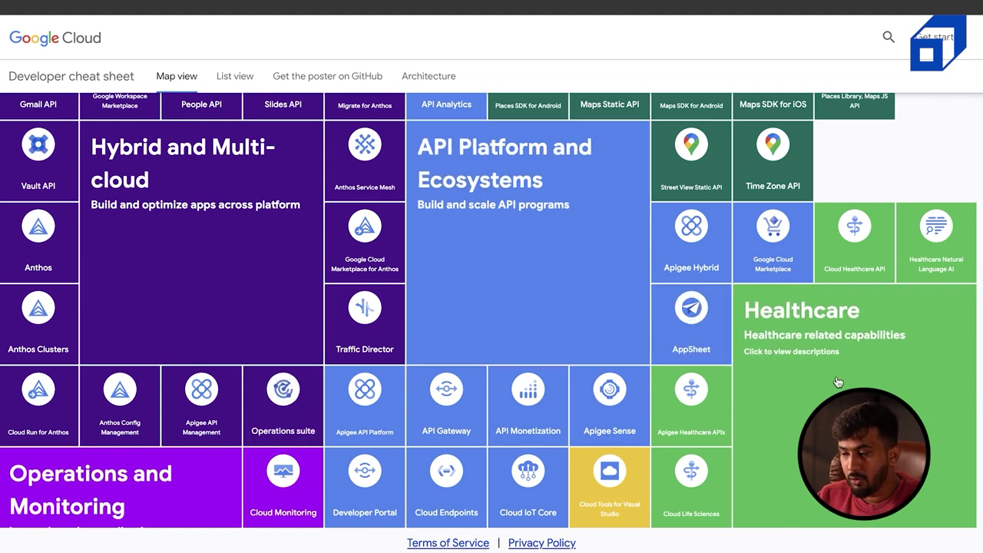
pyautogui.scroll(-6, 838, 382)
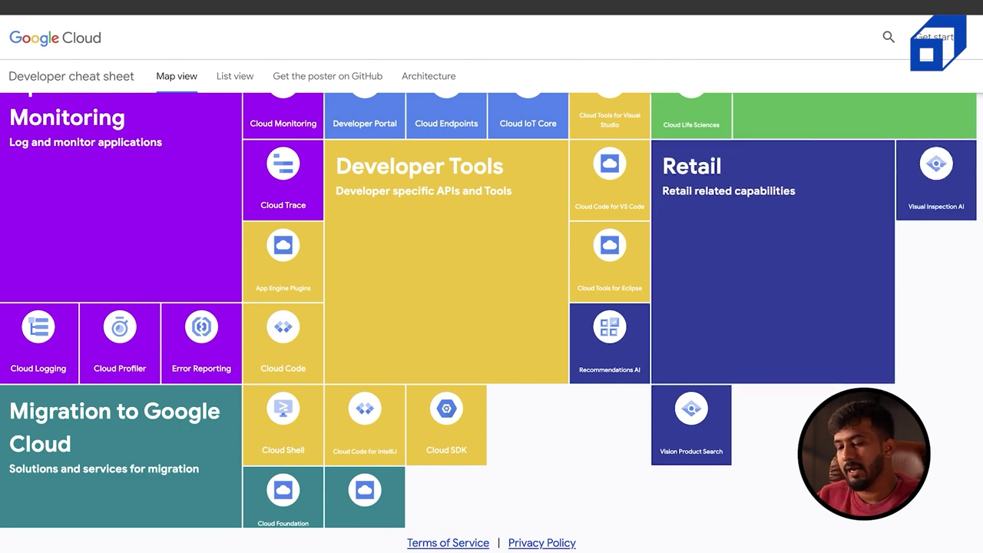
pyautogui.scroll(-5, 499, 421)
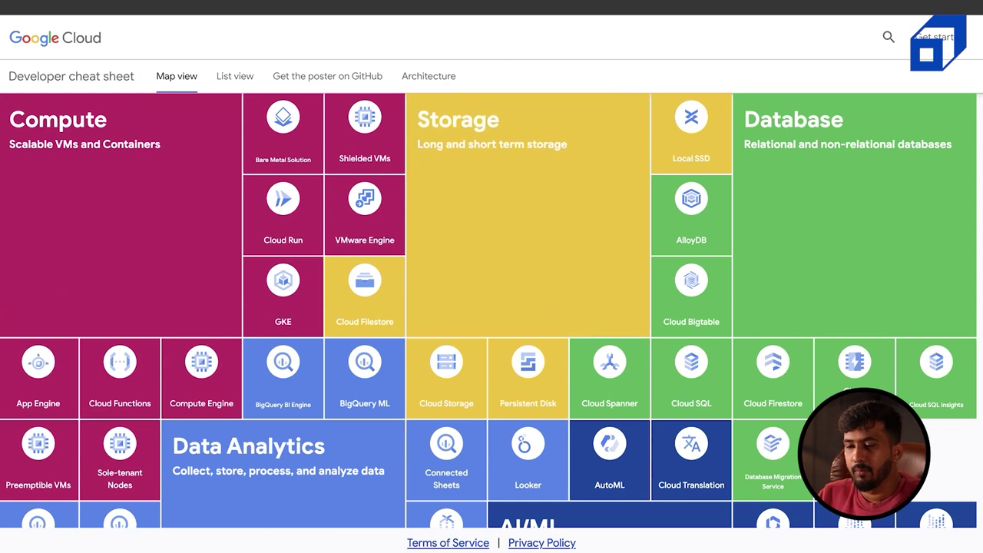
# Show the cheat sheet products as a list and return to the map view.
pyautogui.click(224, 77)
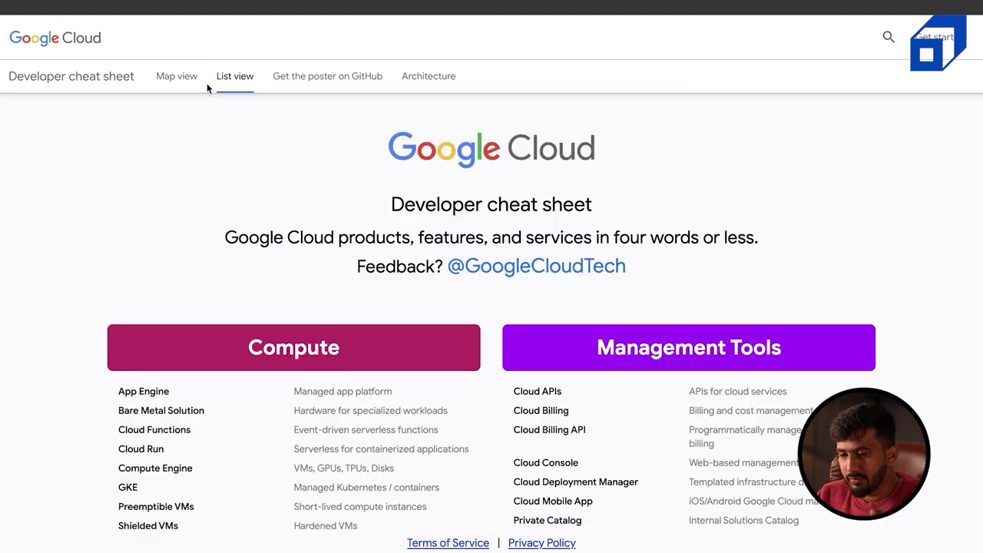
pyautogui.click(178, 76)
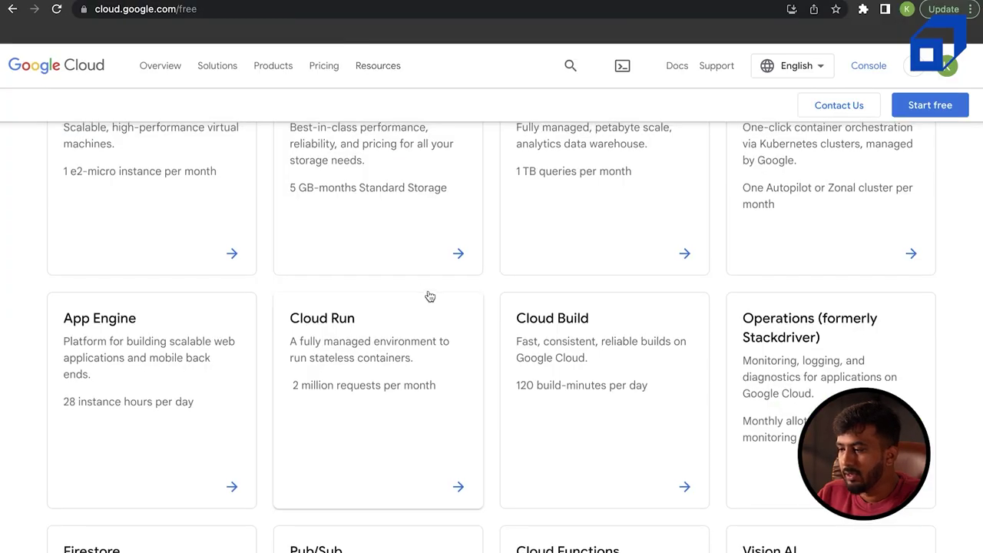
# Start the Google Cloud free trial signup, describing the organization as Startup and agreeing to the Terms of Service.
pyautogui.scroll(10, 428, 296)
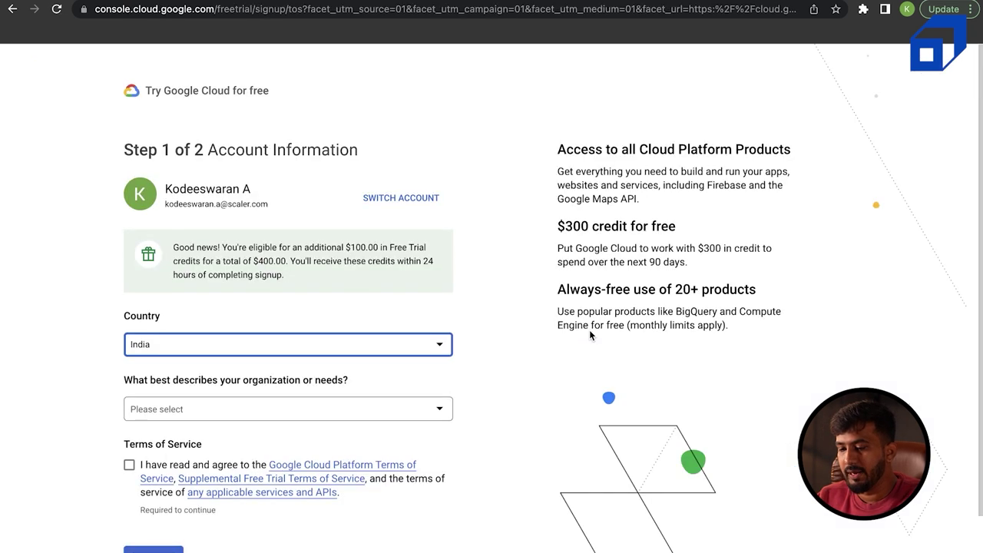
pyautogui.scroll(-2, 291, 223)
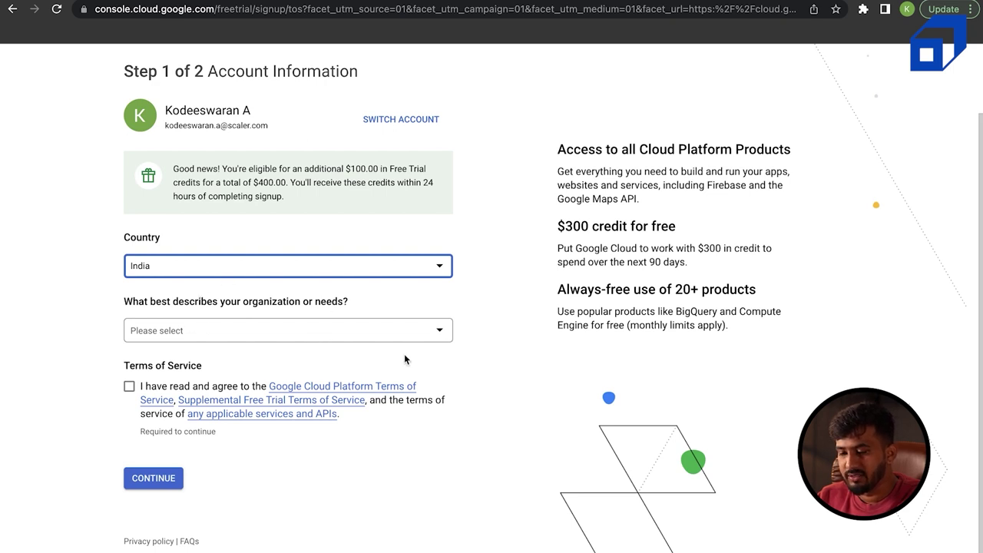
pyautogui.click(225, 338)
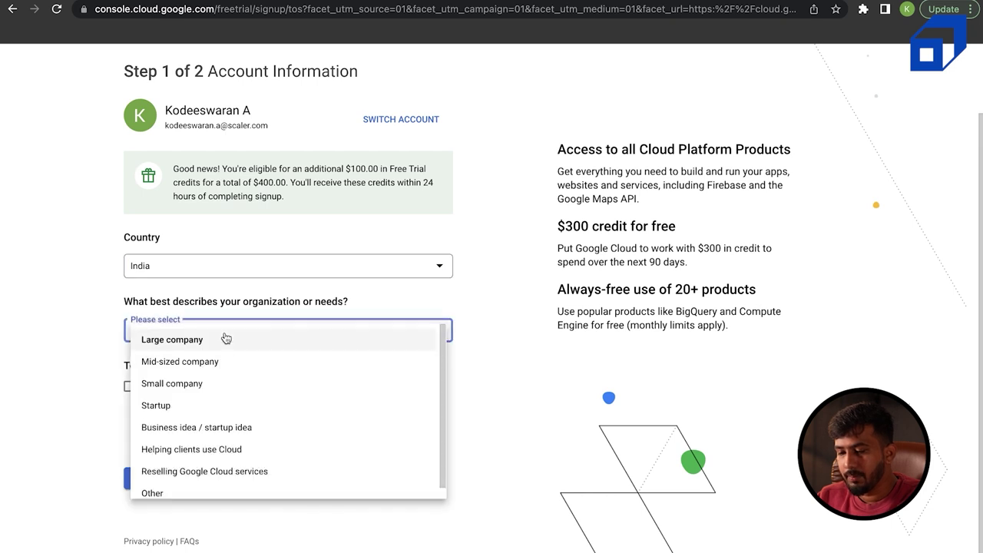
pyautogui.click(154, 405)
pyautogui.click(128, 387)
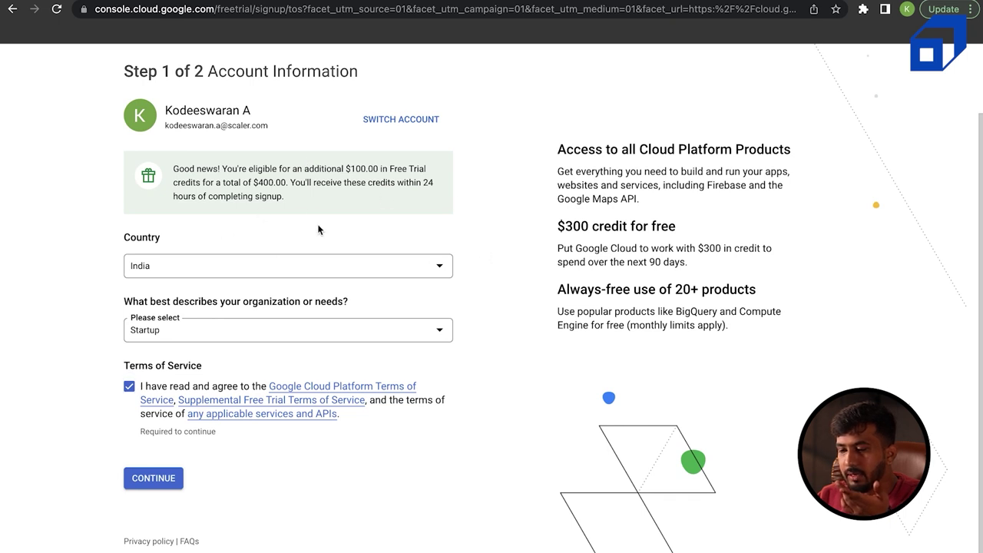
# Read the notice about additional free trial credits on the account information page.
pyautogui.moveTo(223, 171); pyautogui.dragTo(285, 196)
pyautogui.click(285, 196)
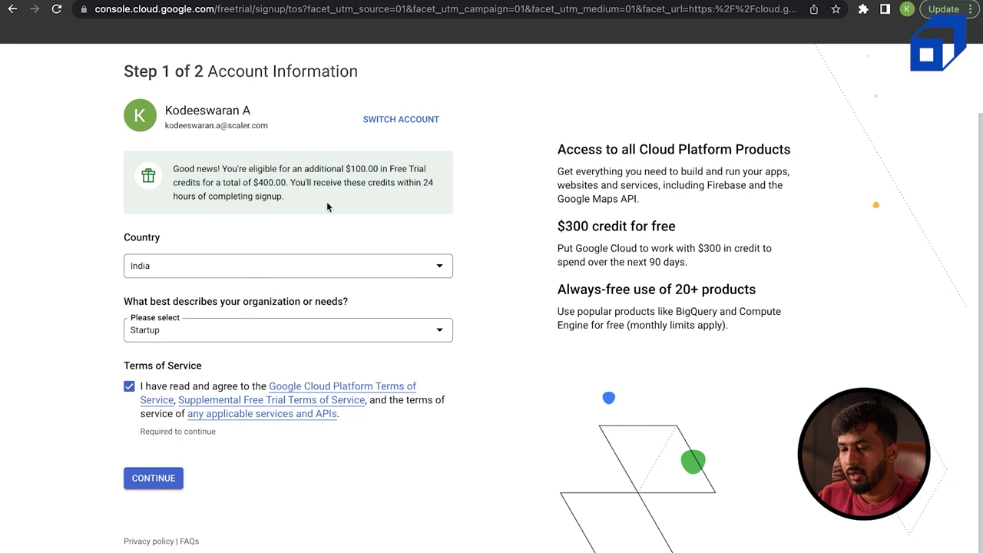
pyautogui.rightClick(404, 221)
pyautogui.click(524, 184)
pyautogui.scroll(2, 523, 185)
pyautogui.scroll(-2, 523, 184)
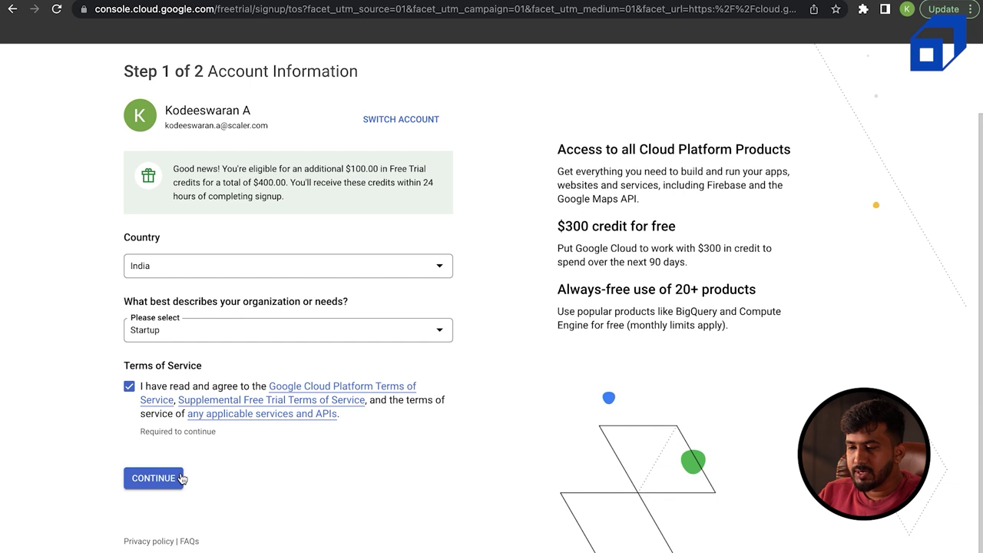
# Continue to payment information verification and set the account type to Individual.
pyautogui.click(153, 478)
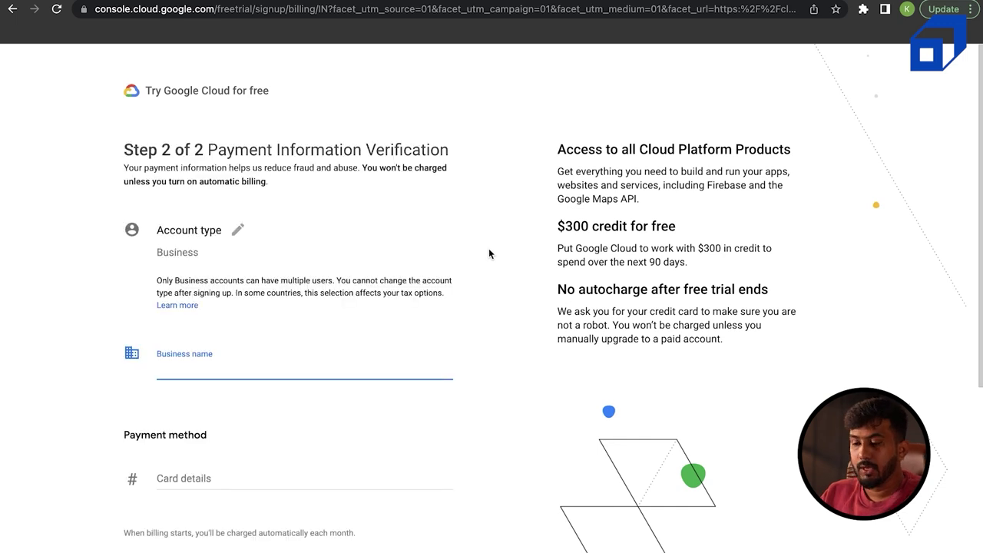
pyautogui.click(237, 229)
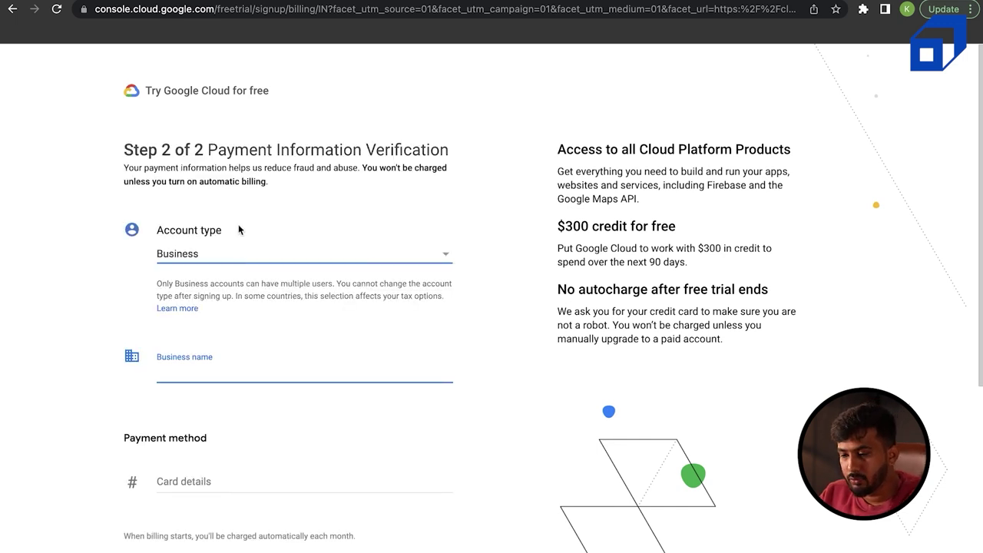
pyautogui.click(263, 261)
pyautogui.click(220, 232)
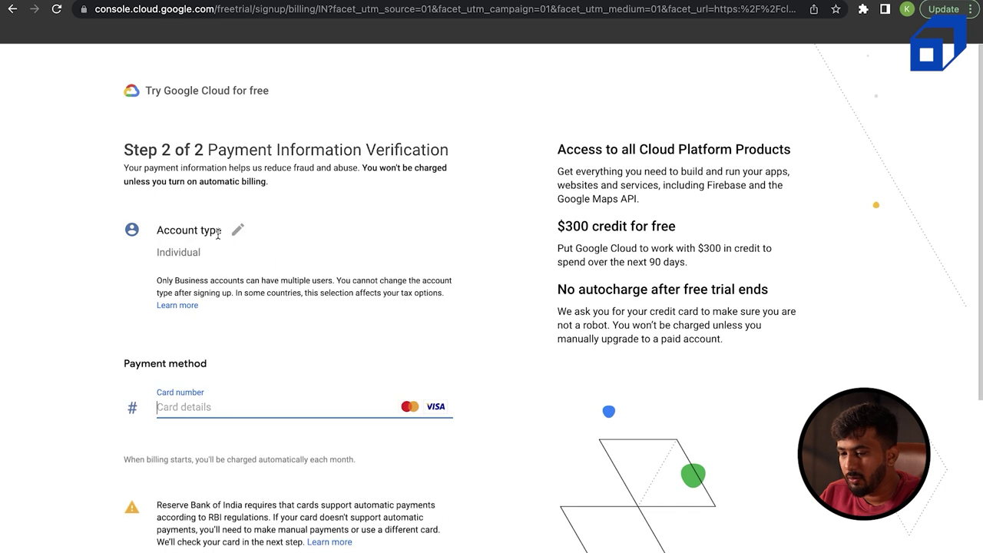
pyautogui.click(479, 273)
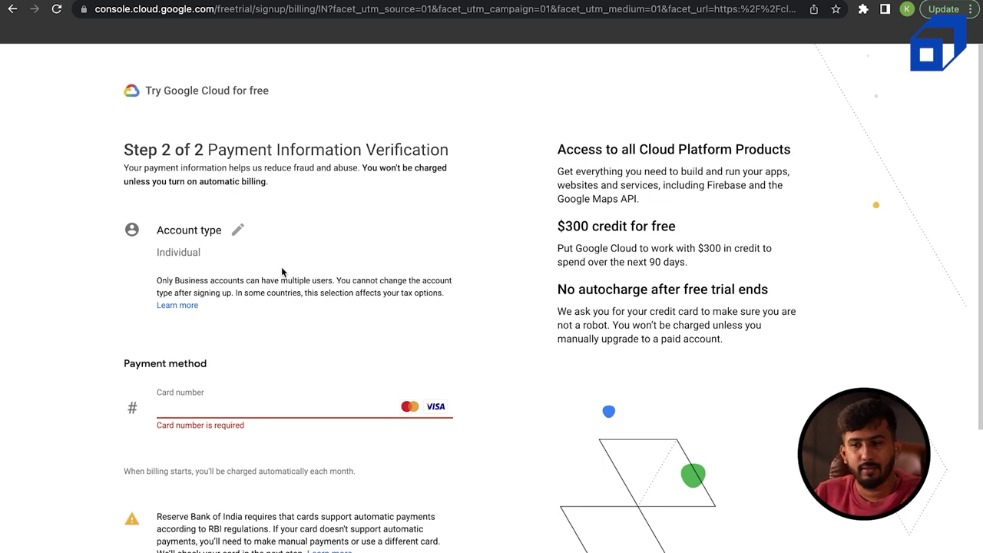
# Check the account type choice, keeping Individual, and review the payment method and tax information sections.
pyautogui.click(238, 230)
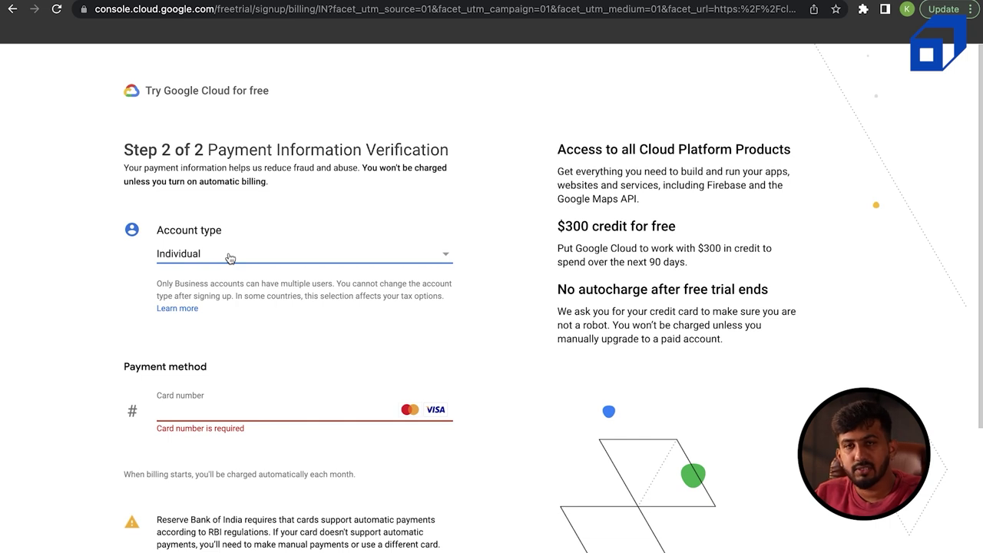
pyautogui.click(263, 290)
pyautogui.scroll(-3, 262, 295)
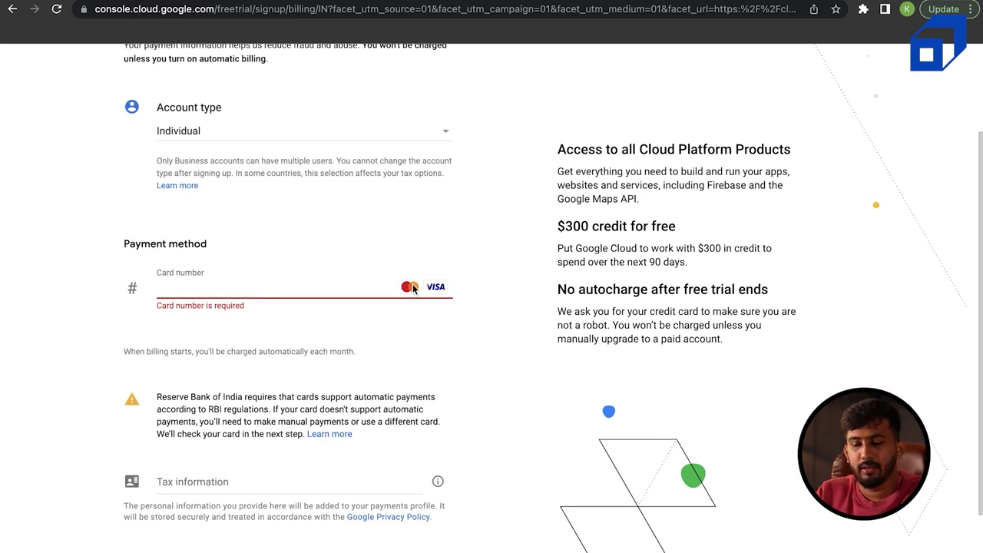
pyautogui.scroll(-3, 413, 288)
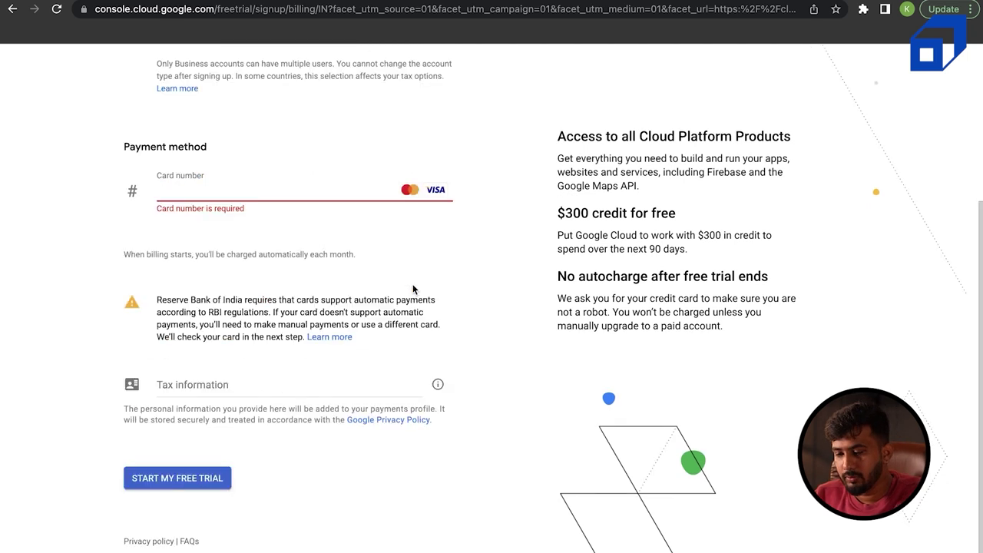
# Set the tax status to Registered individual in the tax information, leaving the optional PAN, TAN and GSTIN details empty.
pyautogui.click(253, 384)
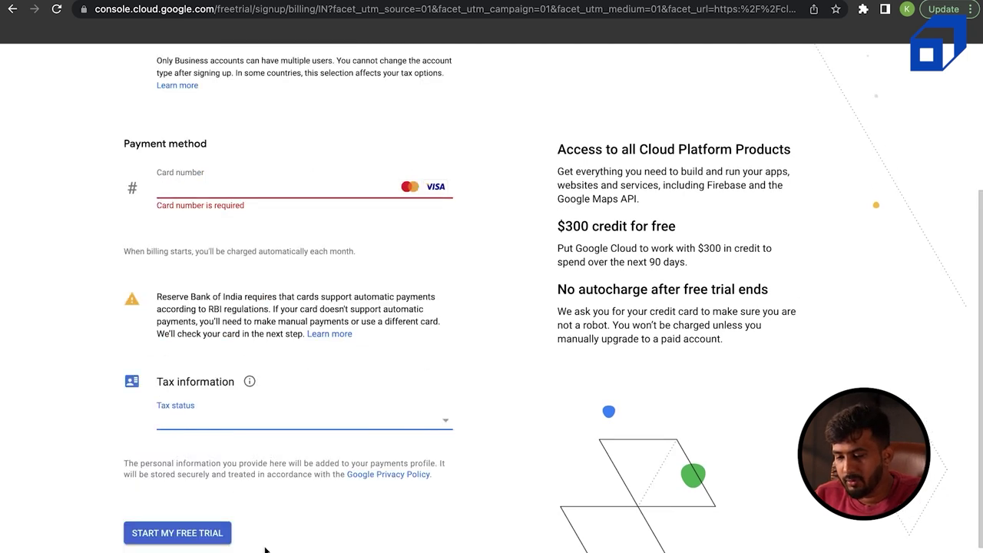
pyautogui.click(244, 420)
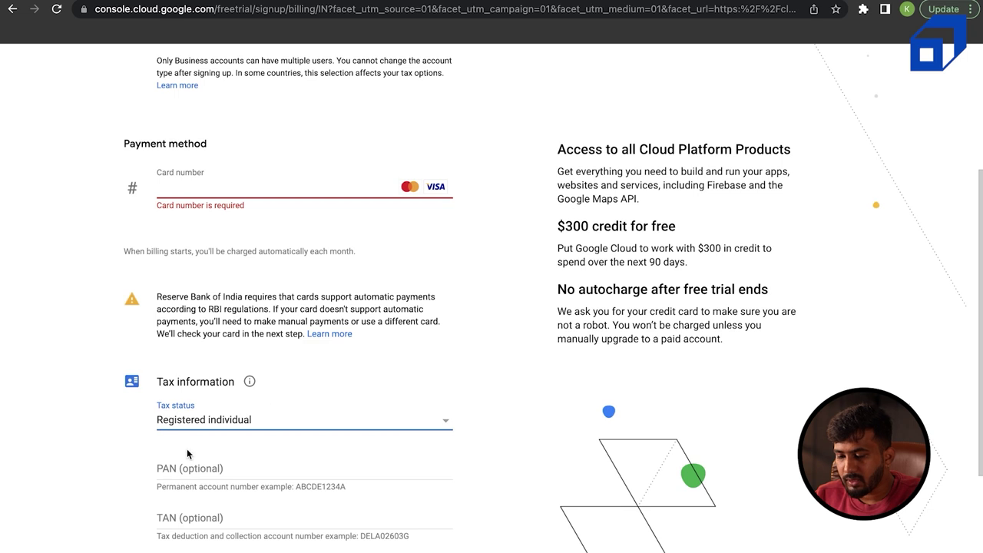
pyautogui.scroll(-3, 326, 459)
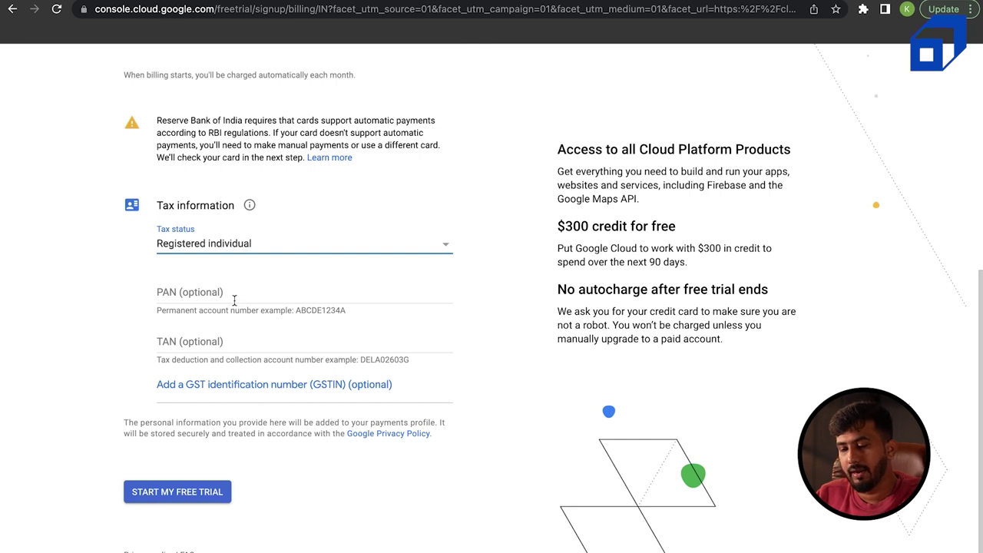
pyautogui.scroll(6, 234, 300)
pyautogui.scroll(-6, 237, 304)
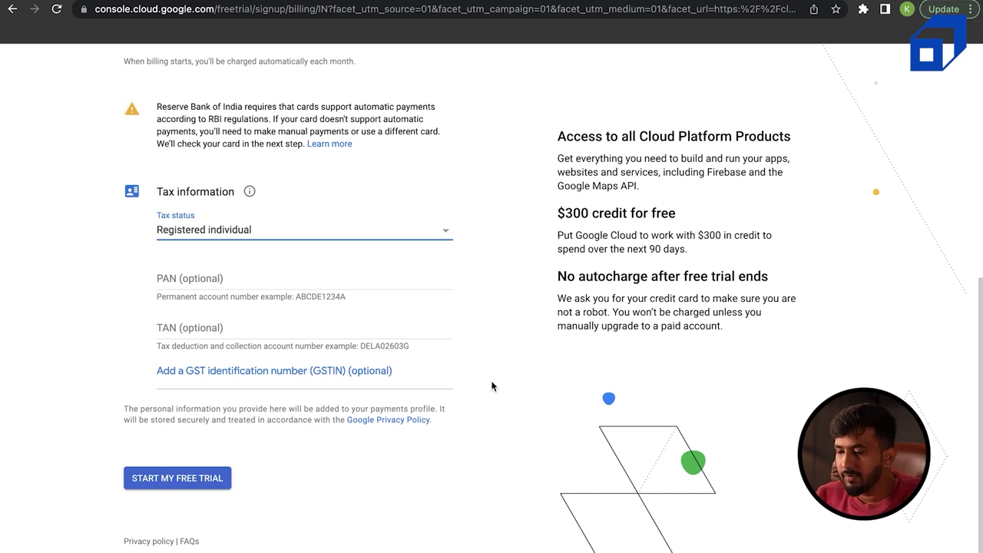
# Activate the empty card number field under the payment method and review the payment verification form down to the free trial start option.
pyautogui.scroll(5, 492, 386)
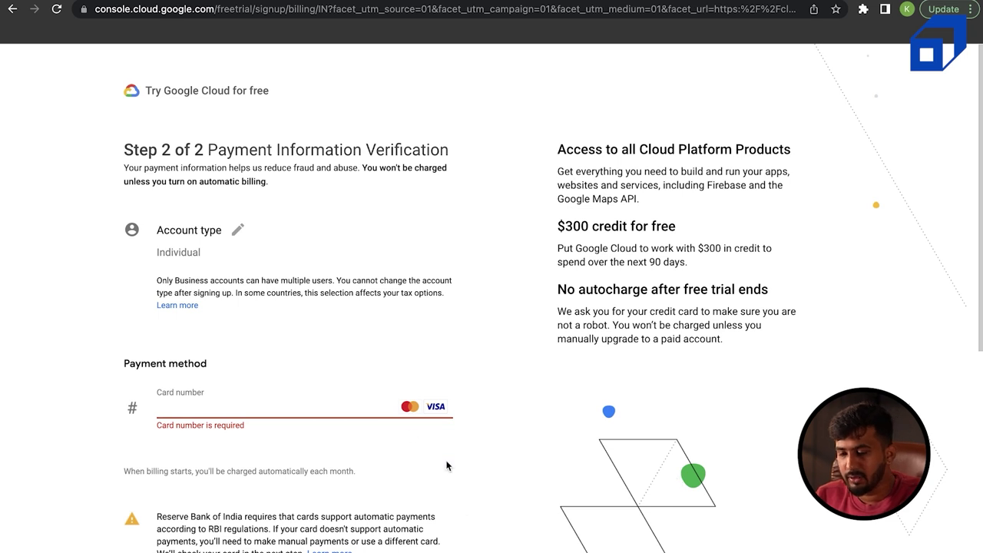
pyautogui.click(352, 406)
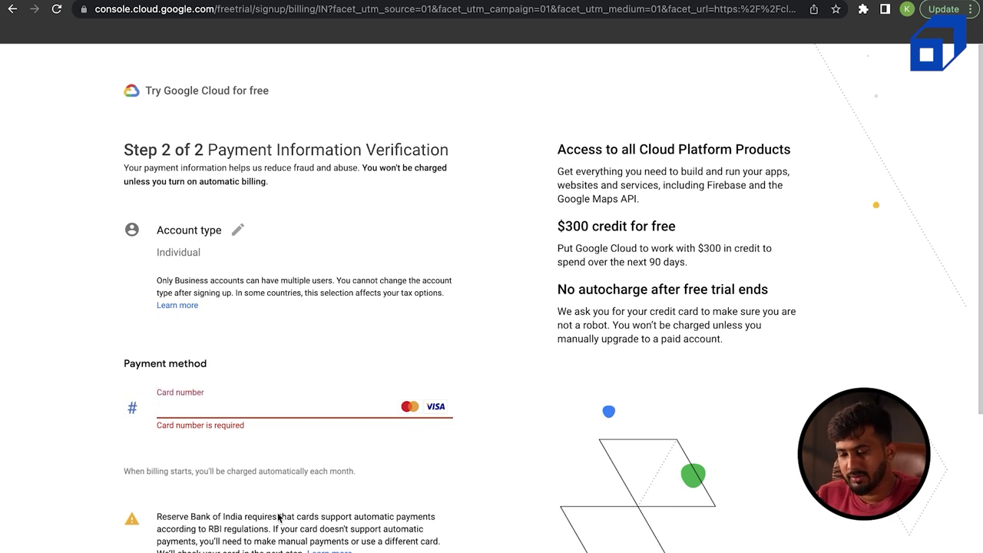
pyautogui.scroll(-2, 198, 430)
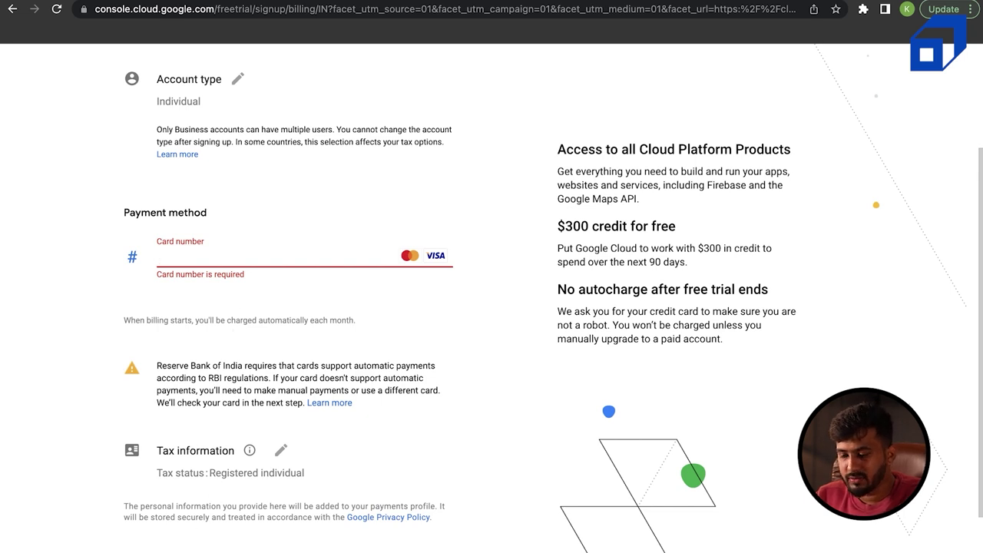
pyautogui.scroll(-2, 442, 397)
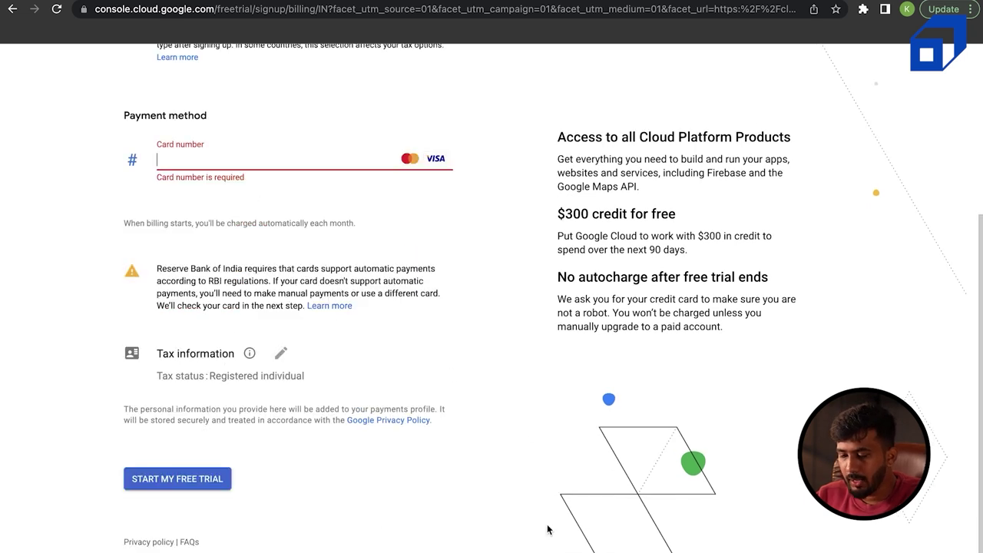
pyautogui.scroll(4, 485, 284)
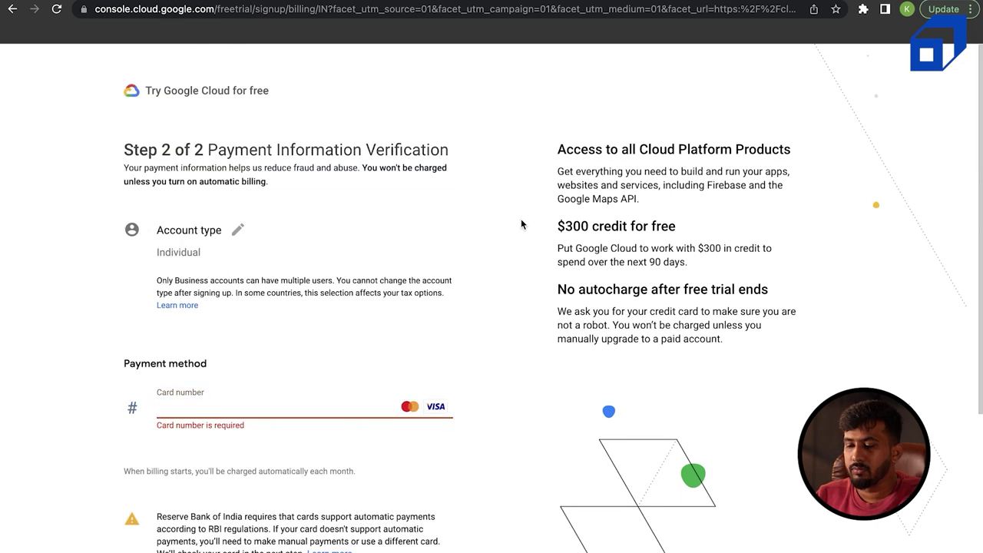